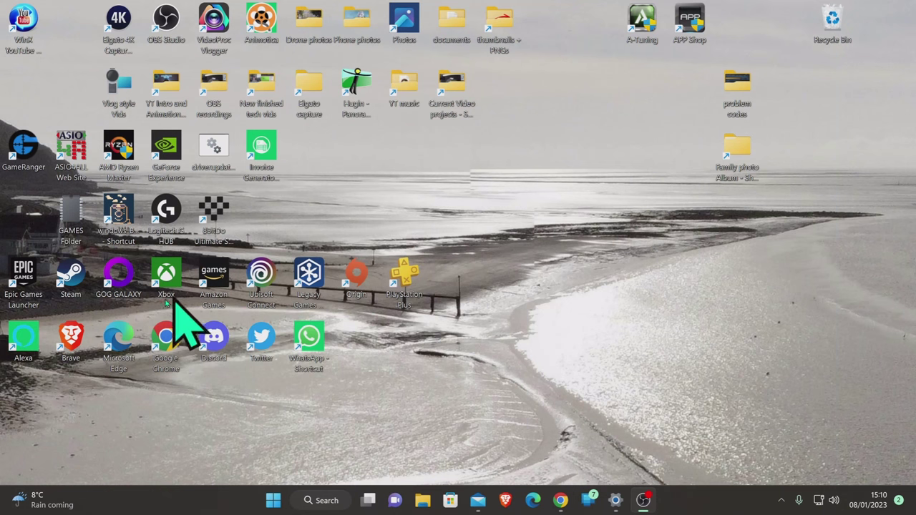
# Open Windows Display settings and check display 2's current resolution.
pyautogui.rightClick(570, 300)
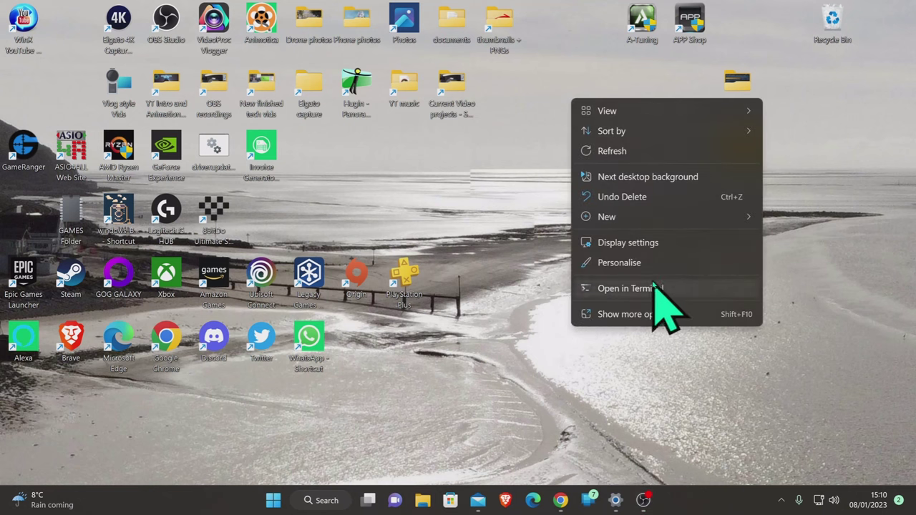
pyautogui.click(627, 242)
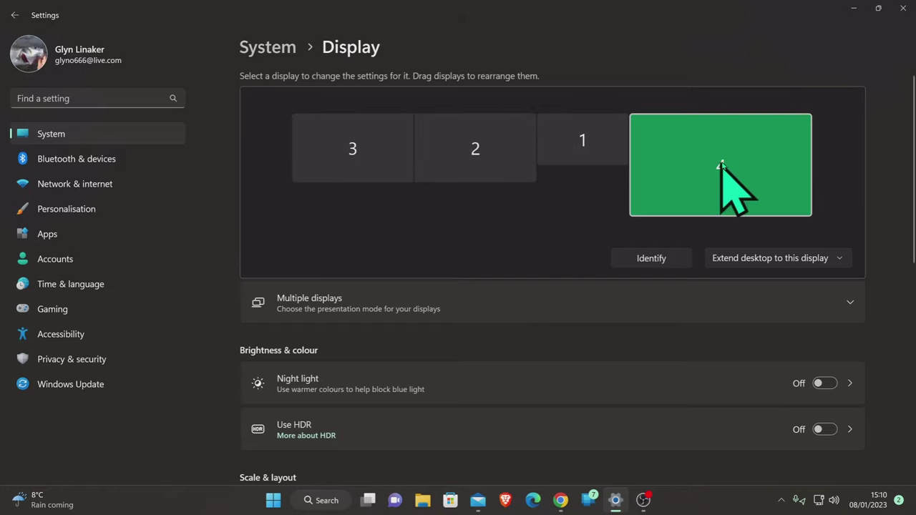
pyautogui.click(487, 163)
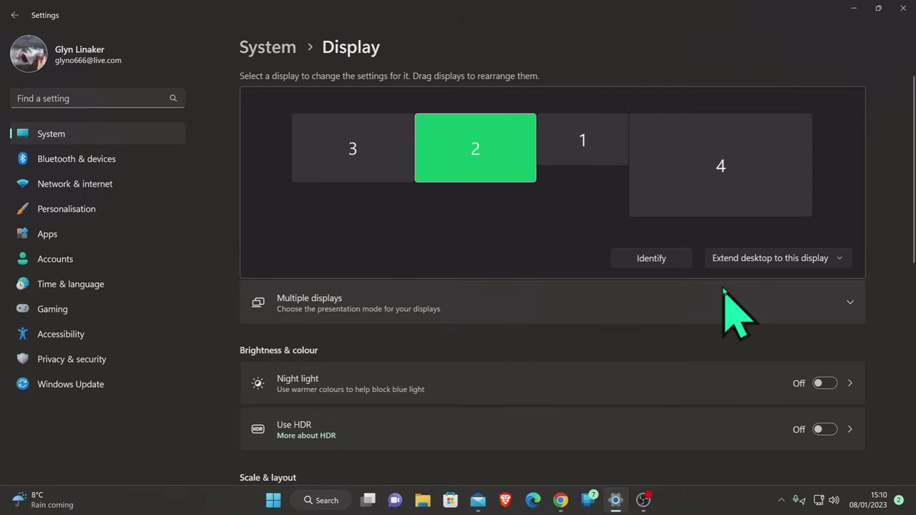
pyautogui.scroll(-3, 719, 304)
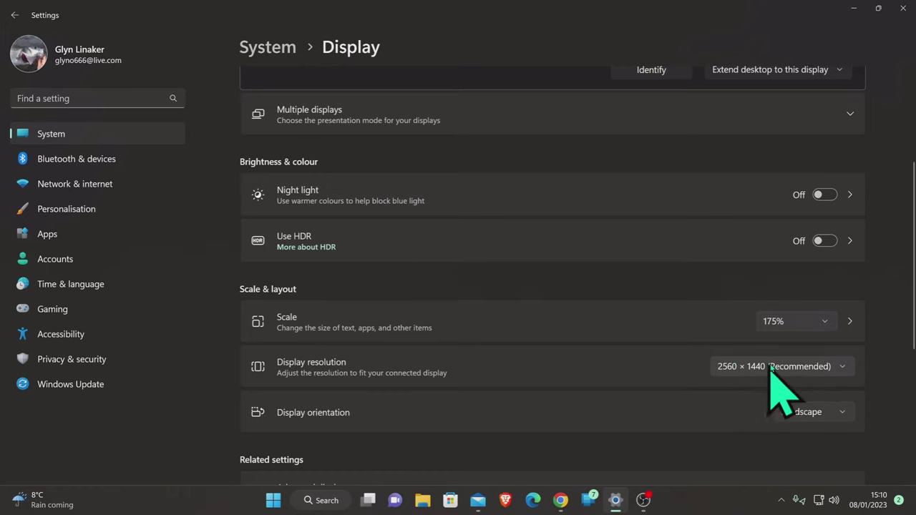
pyautogui.scroll(3, 560, 327)
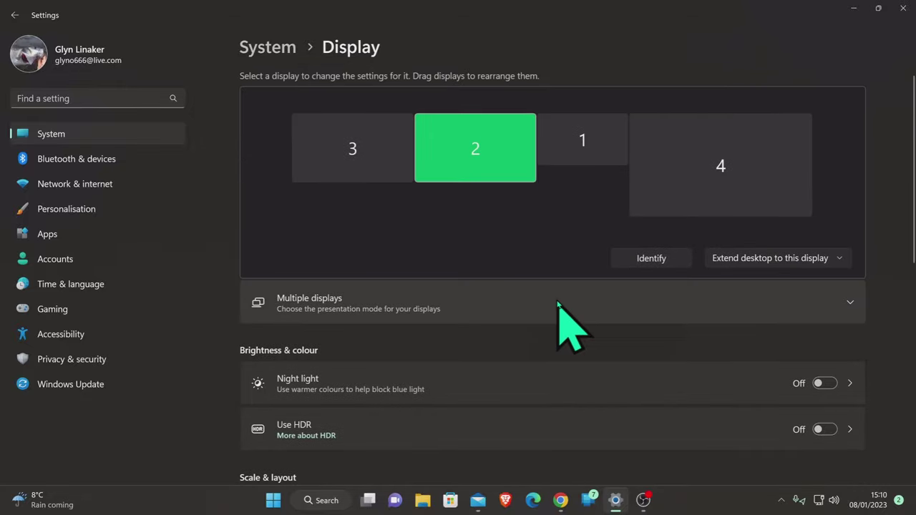
# Check the current resolutions of display 1 and display 4.
pyautogui.click(570, 139)
pyautogui.scroll(-5, 690, 300)
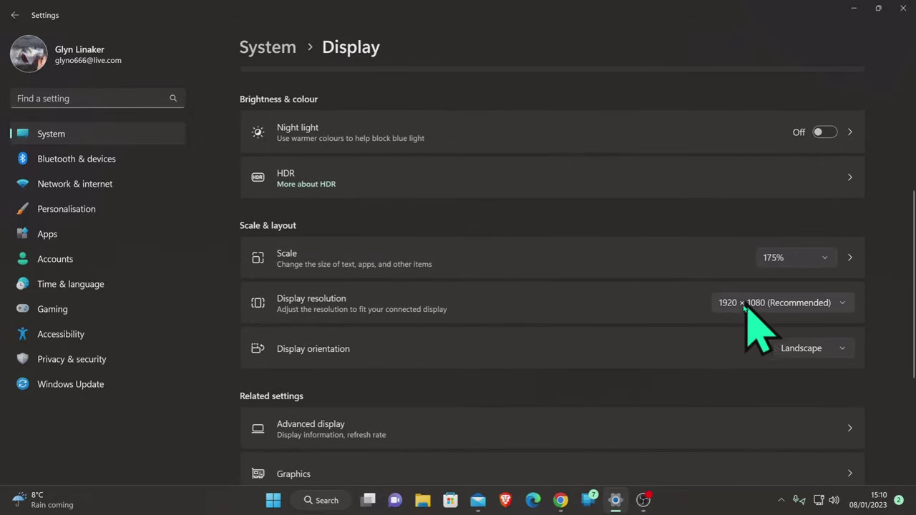
pyautogui.scroll(5, 581, 243)
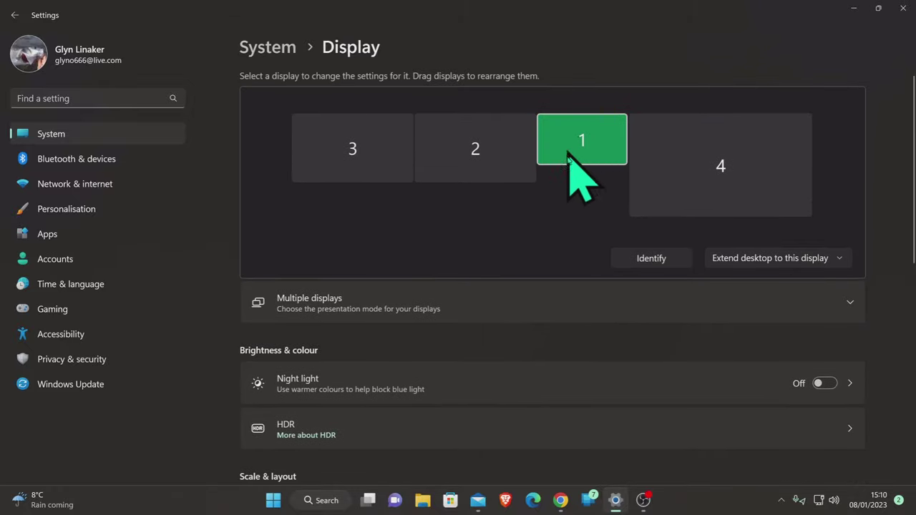
pyautogui.click(663, 180)
pyautogui.scroll(-5, 663, 309)
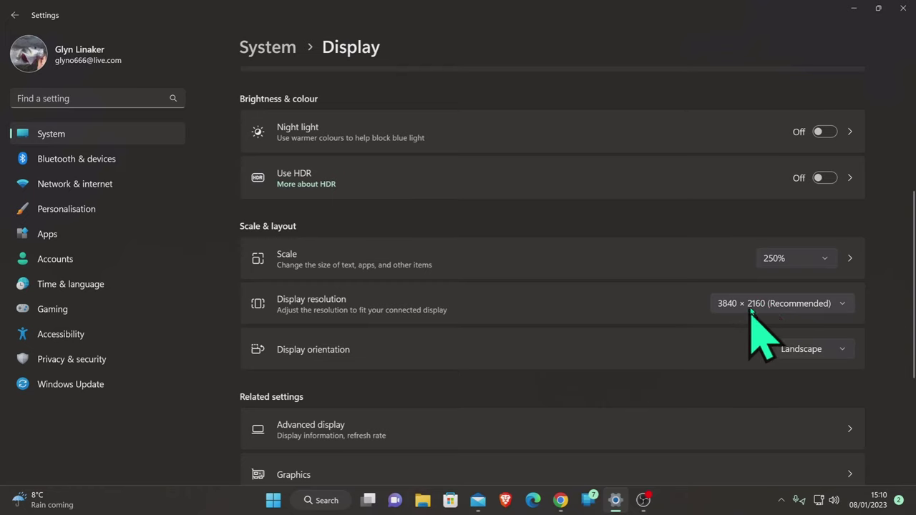
pyautogui.scroll(5, 760, 327)
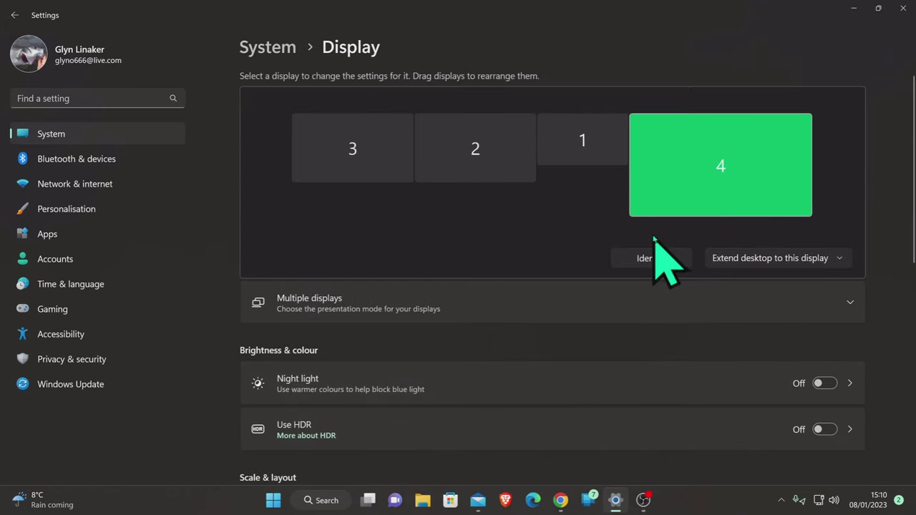
# Recheck displays 2 and 1, ending on display 4's resolution.
pyautogui.click(477, 159)
pyautogui.click(574, 159)
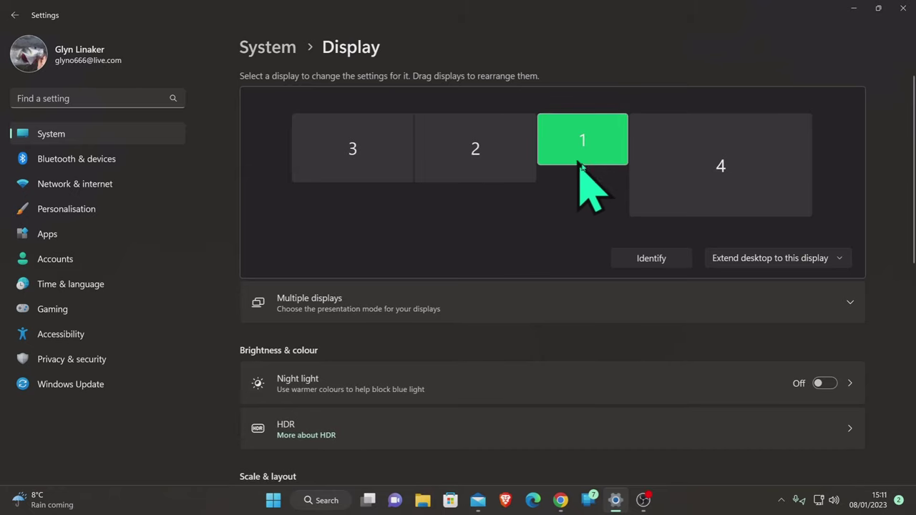
pyautogui.click(685, 186)
pyautogui.scroll(-1, 695, 245)
pyautogui.scroll(1, 684, 239)
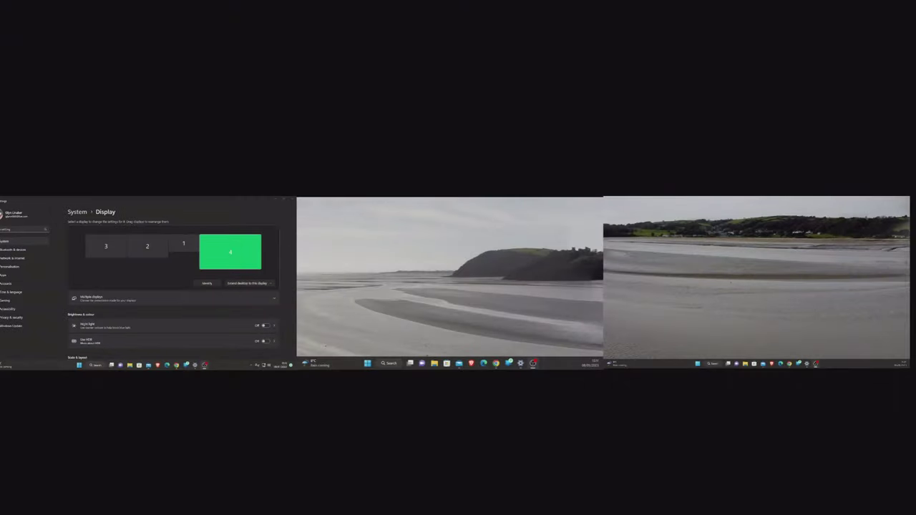
# Minimise Settings and move a desktop folder onto the middle monitor.
pyautogui.click(275, 199)
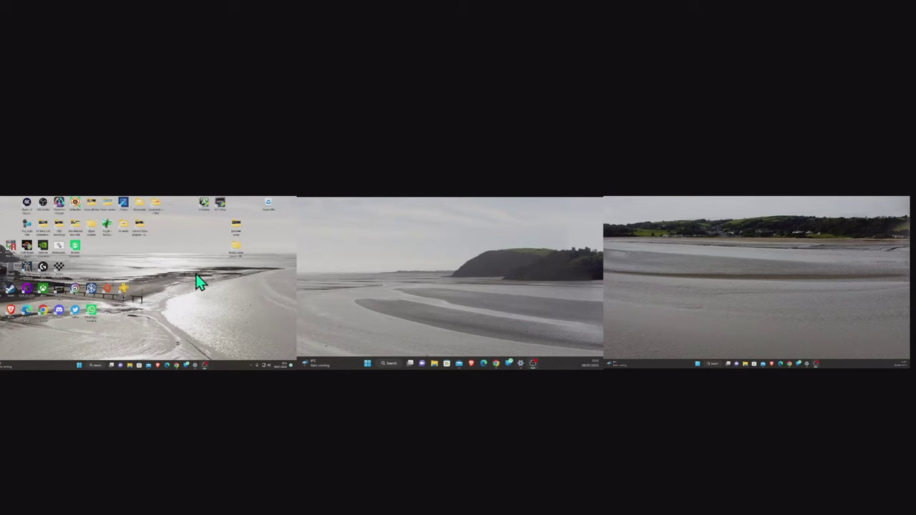
pyautogui.moveTo(237, 248); pyautogui.dragTo(326, 274)
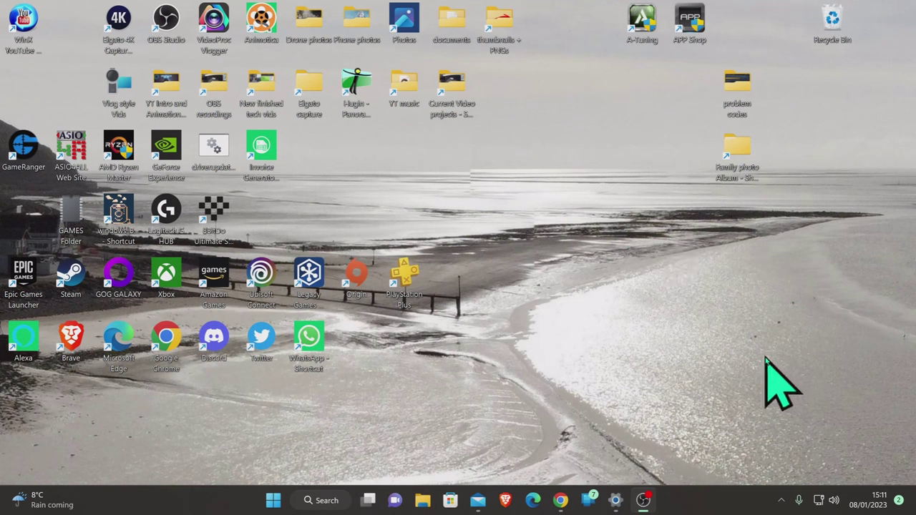
pyautogui.rightClick(662, 271)
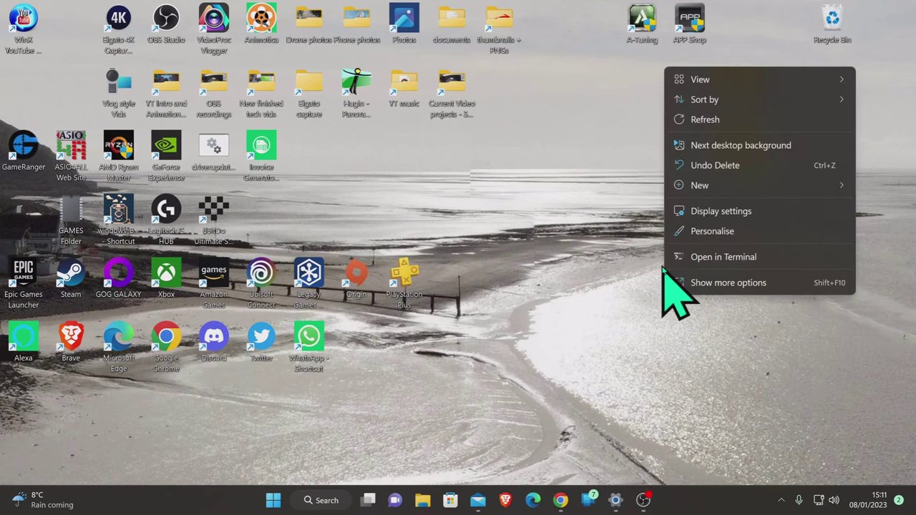
pyautogui.click(730, 212)
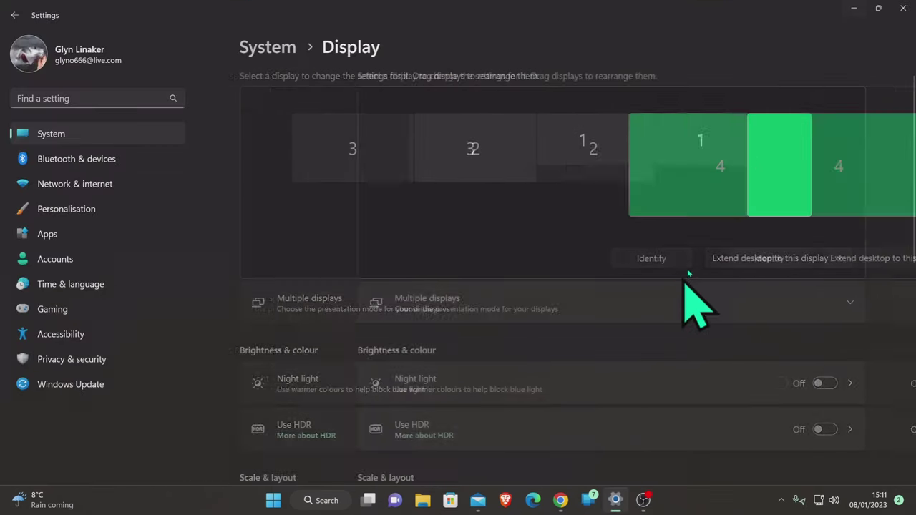
pyautogui.scroll(-4, 634, 282)
pyautogui.scroll(4, 665, 244)
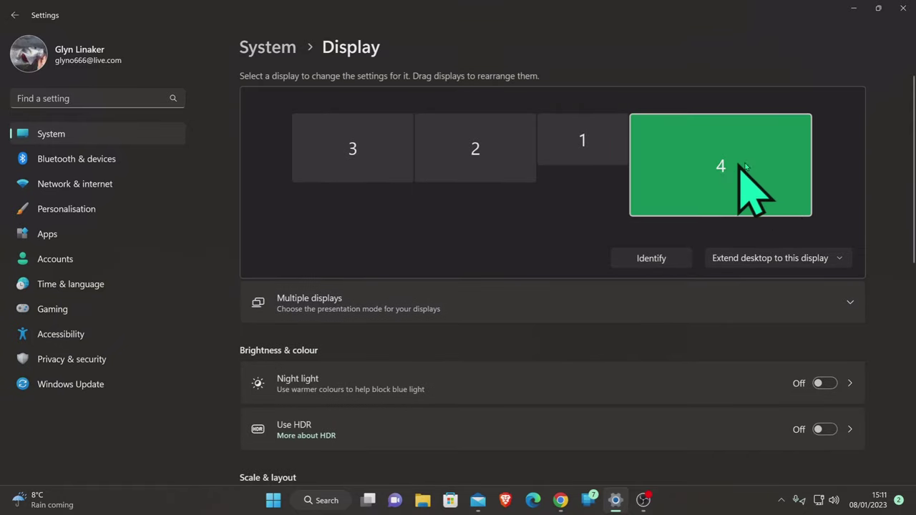
pyautogui.scroll(-5, 725, 246)
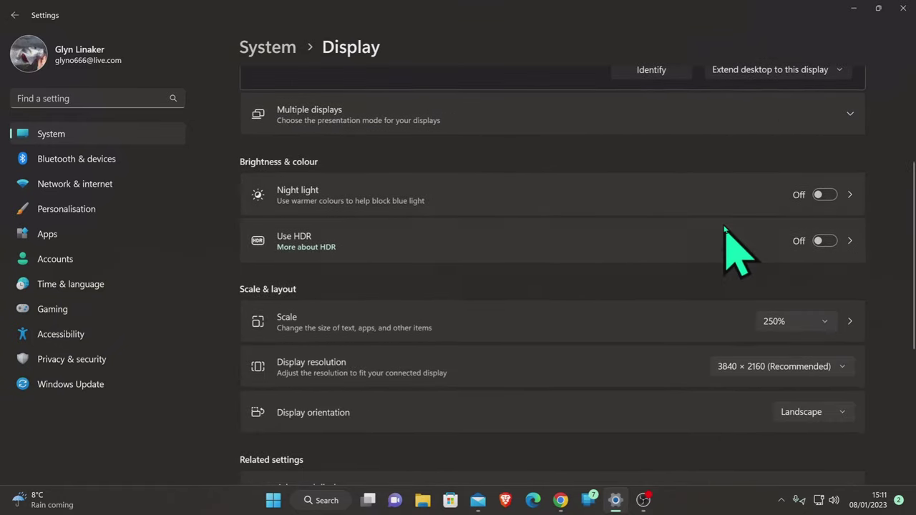
pyautogui.click(840, 243)
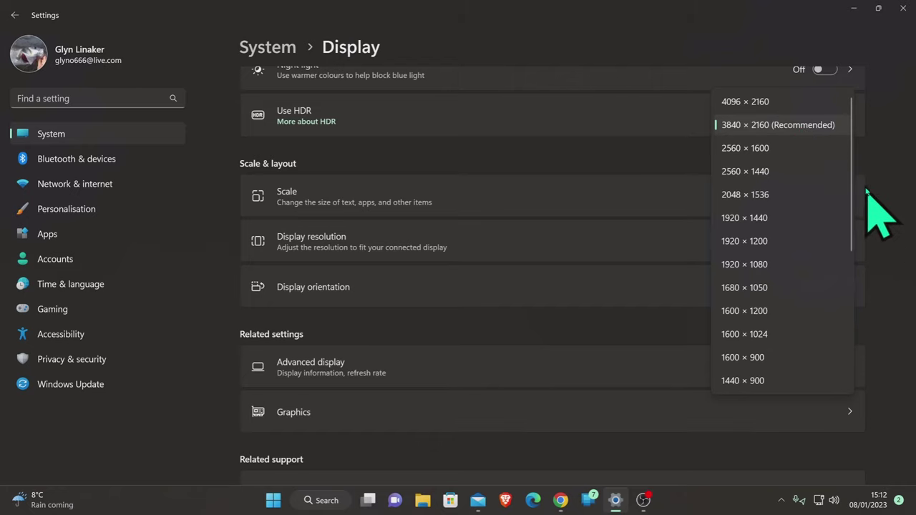
pyautogui.scroll(-3, 868, 191)
pyautogui.click(890, 188)
pyautogui.scroll(3, 647, 195)
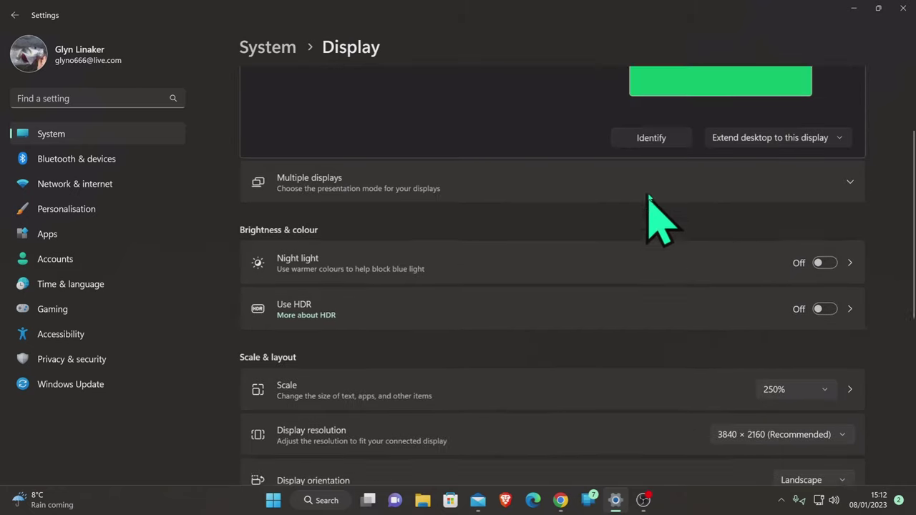
pyautogui.scroll(2, 647, 196)
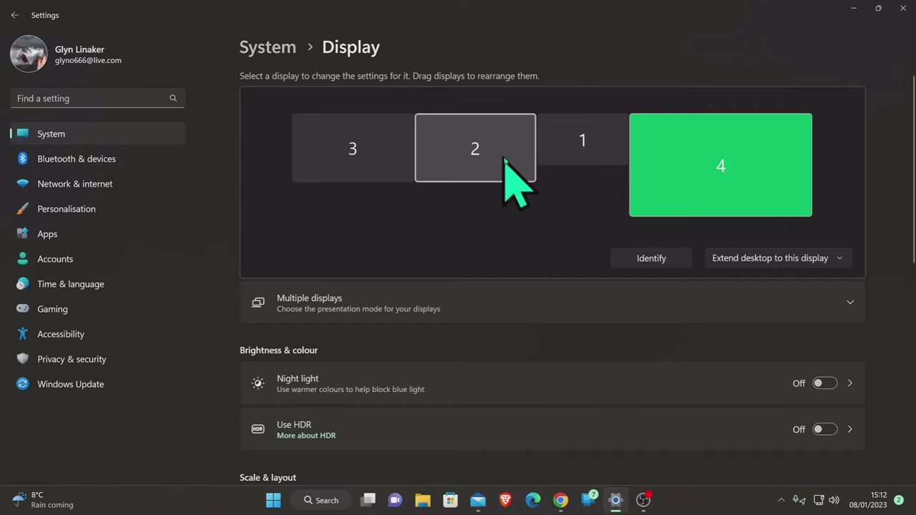
pyautogui.click(583, 137)
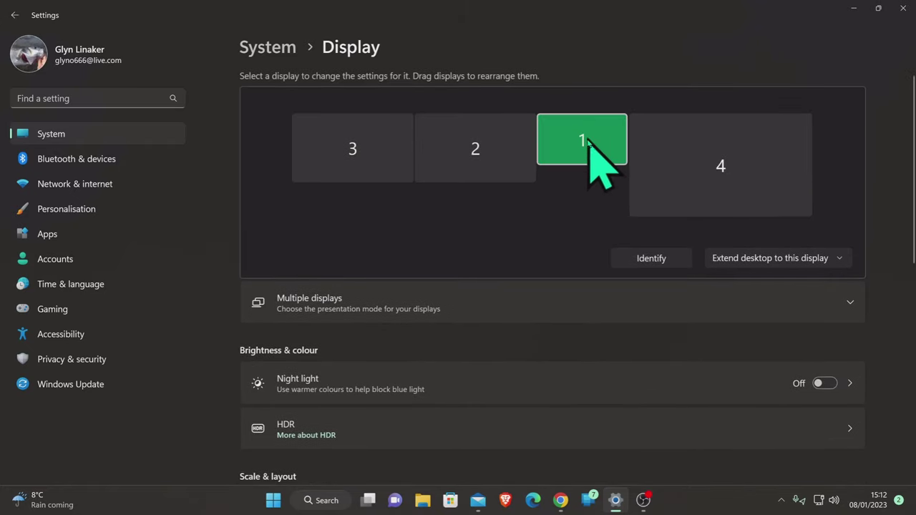
pyautogui.scroll(-5, 730, 246)
pyautogui.click(841, 242)
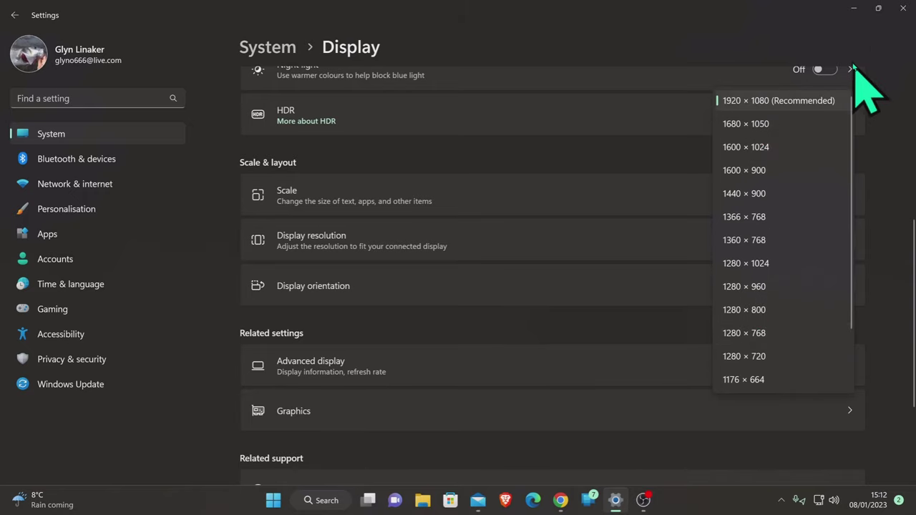
pyautogui.click(883, 89)
pyautogui.click(856, 8)
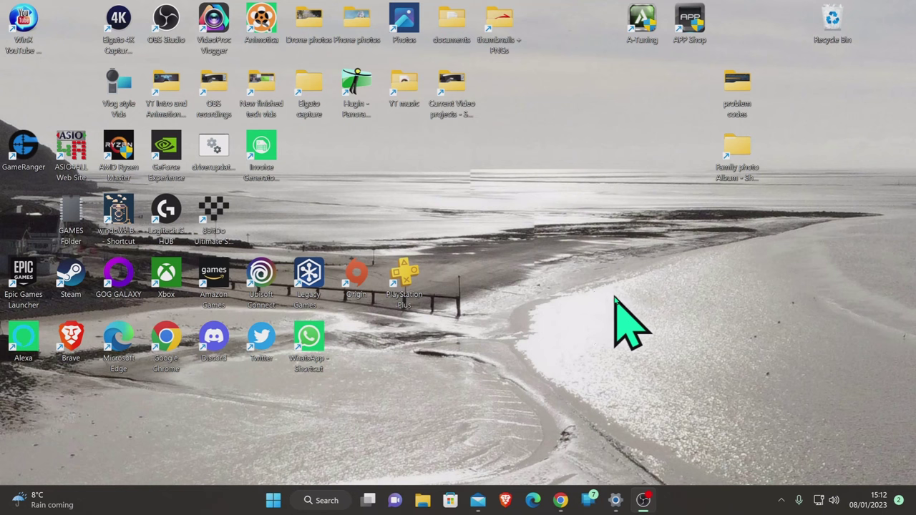
# Launch NVIDIA Control Panel from the NVIDIA icon among the hidden tray icons.
pyautogui.click(781, 500)
pyautogui.moveTo(771, 411); pyautogui.dragTo(780, 438)
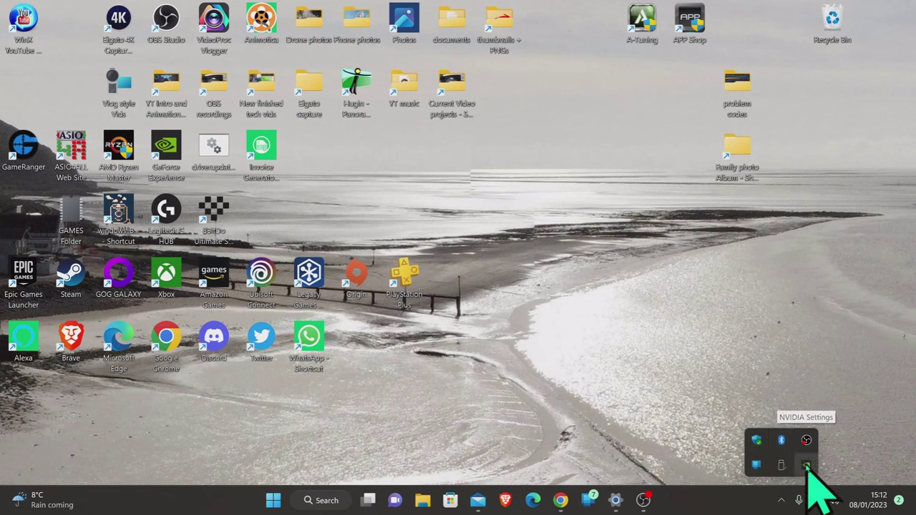
pyautogui.rightClick(807, 466)
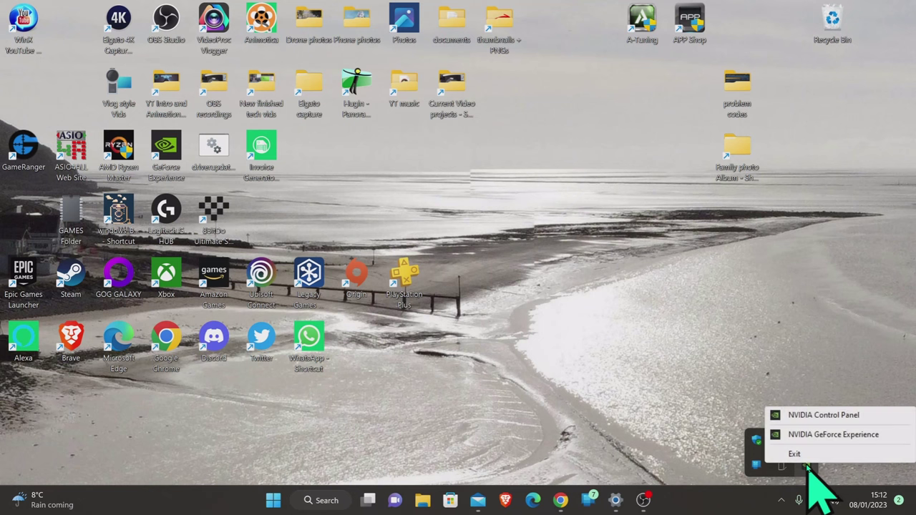
pyautogui.click(797, 415)
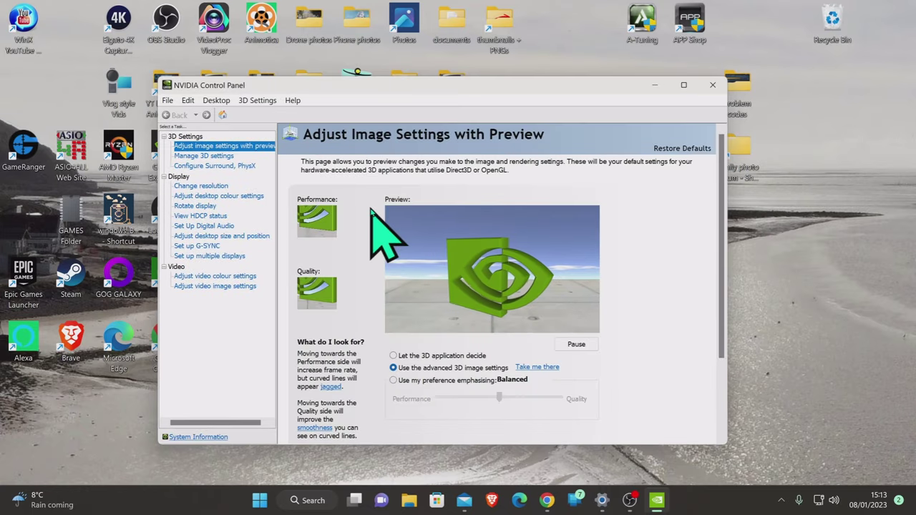
# Drag the NVIDIA Control Panel window to the top edge to maximise it.
pyautogui.moveTo(515, 88); pyautogui.dragTo(511, 6)
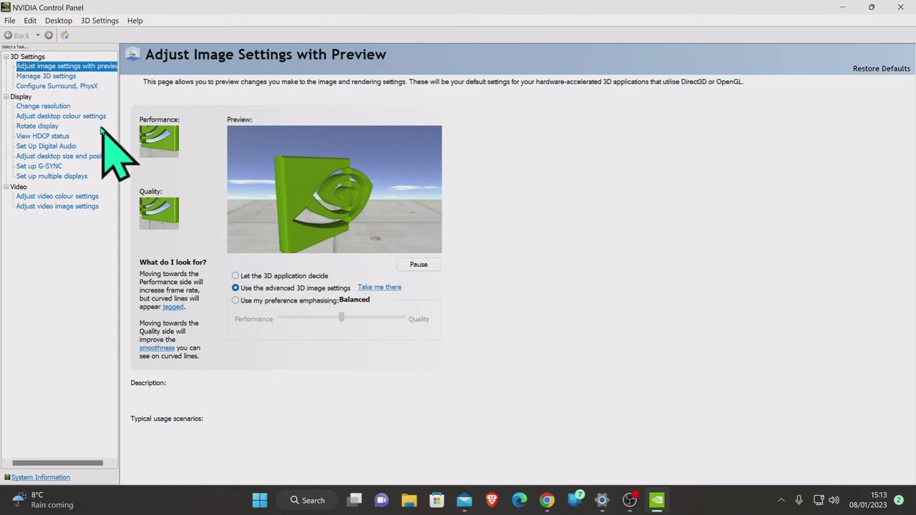
# Go to Change Resolution and select the DELL S2721HGF monitor.
pyautogui.click(50, 106)
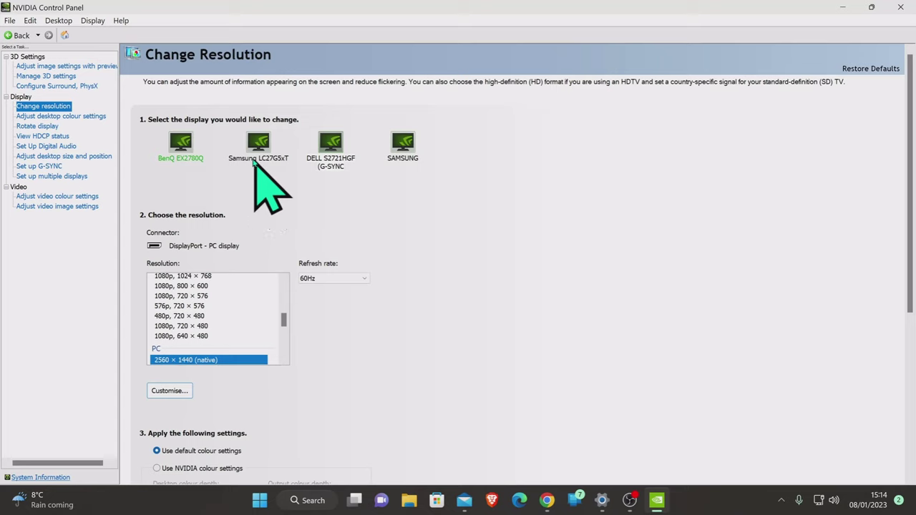
pyautogui.click(331, 146)
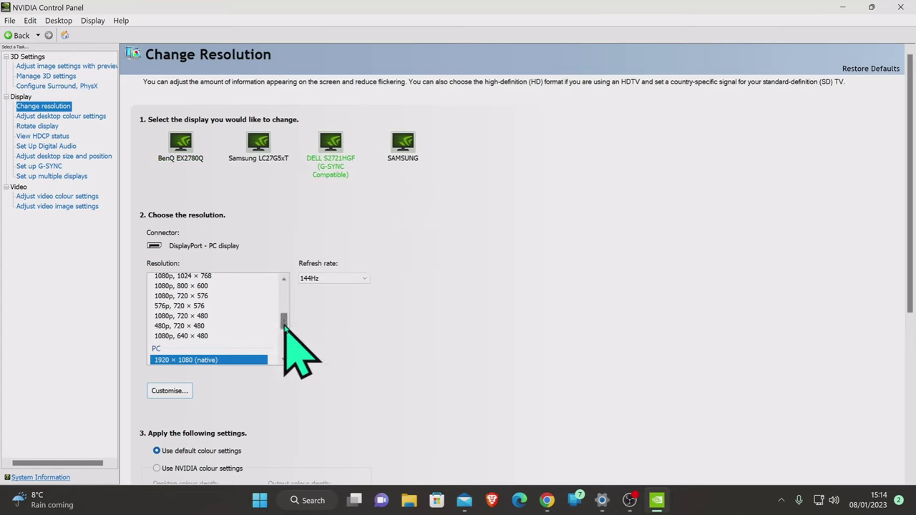
pyautogui.moveTo(284, 325); pyautogui.dragTo(275, 290)
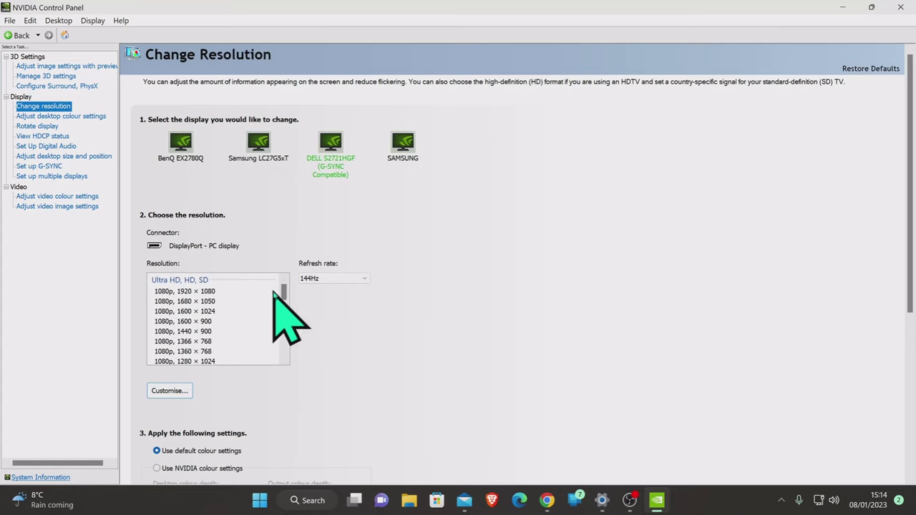
pyautogui.moveTo(283, 294); pyautogui.dragTo(275, 350)
# Browse the DELL monitor's resolution list, then open the Customise dialog.
pyautogui.scroll(3, 179, 326)
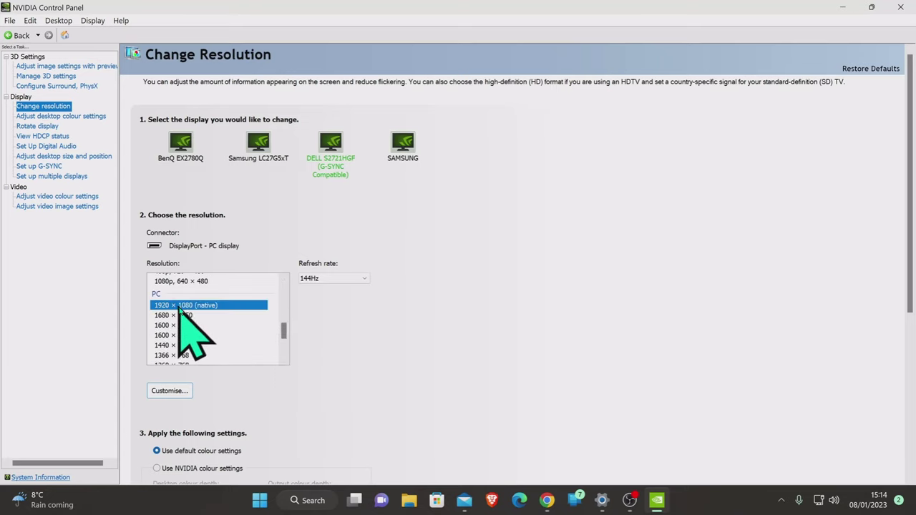
pyautogui.scroll(8, 201, 333)
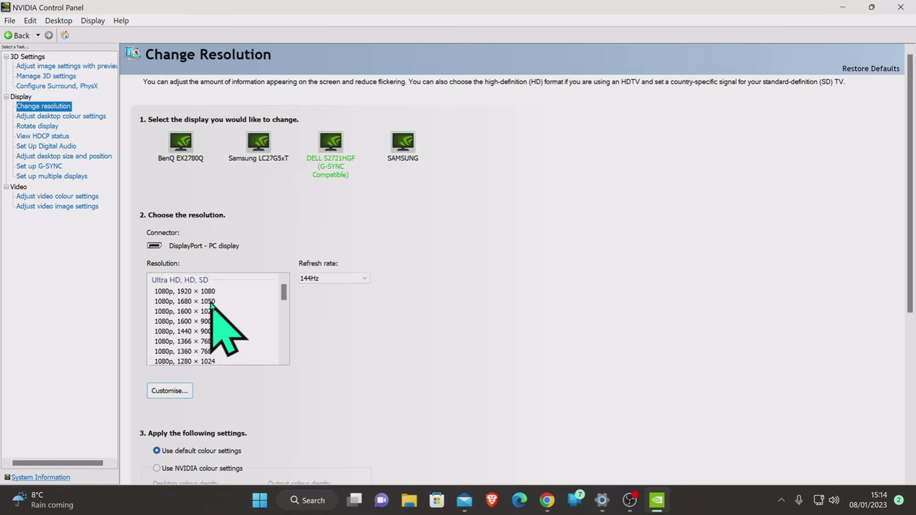
pyautogui.scroll(-8, 222, 305)
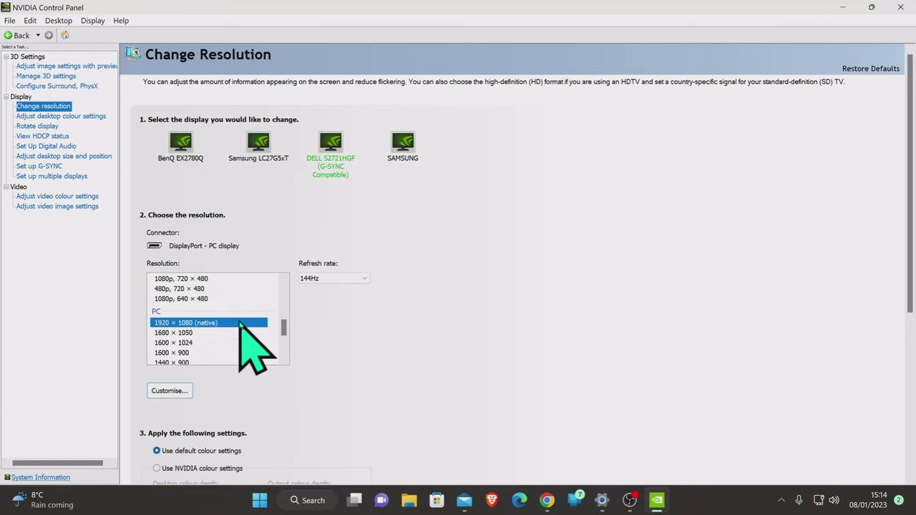
pyautogui.scroll(2, 229, 339)
pyautogui.scroll(-1, 236, 342)
pyautogui.moveTo(286, 329)
pyautogui.mouseDown()
pyautogui.moveTo(279, 286)
pyautogui.moveTo(283, 331)
pyautogui.mouseUp()
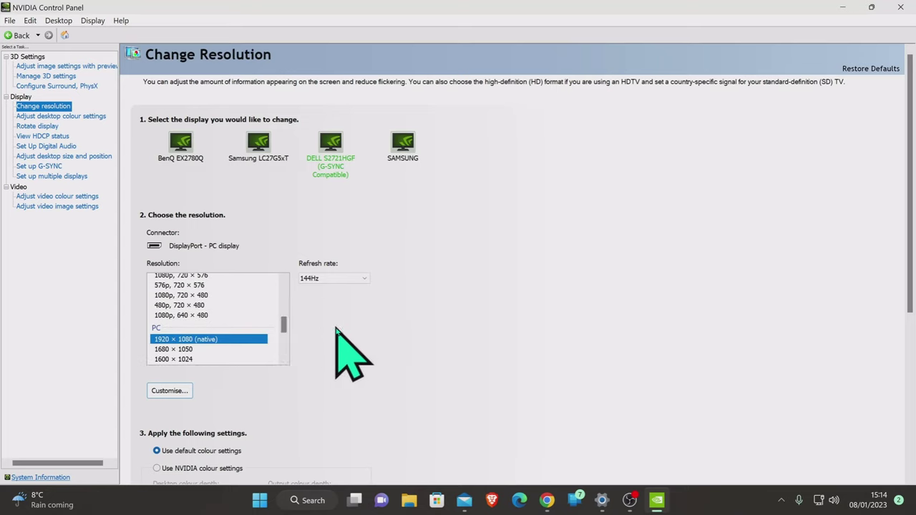
pyautogui.click(172, 392)
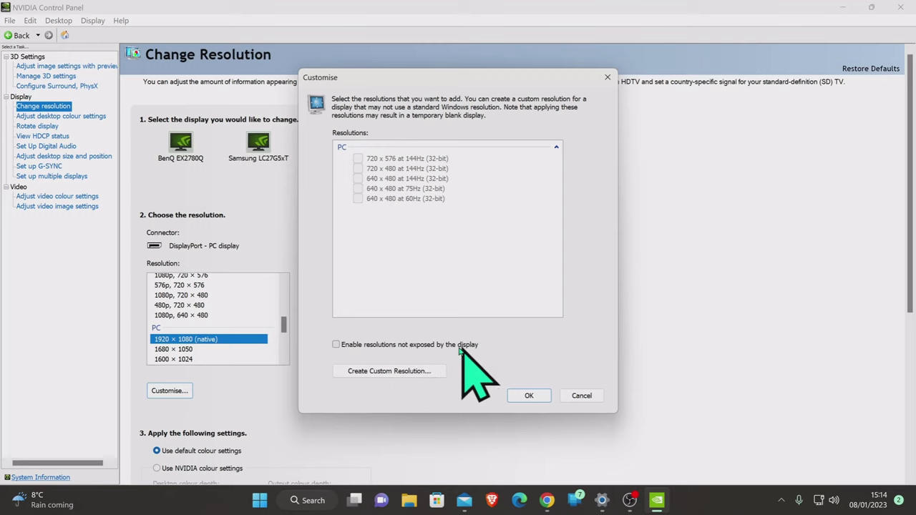
# Turn on 'Enable resolutions not exposed by the display' in the Customise dialog.
pyautogui.click(336, 345)
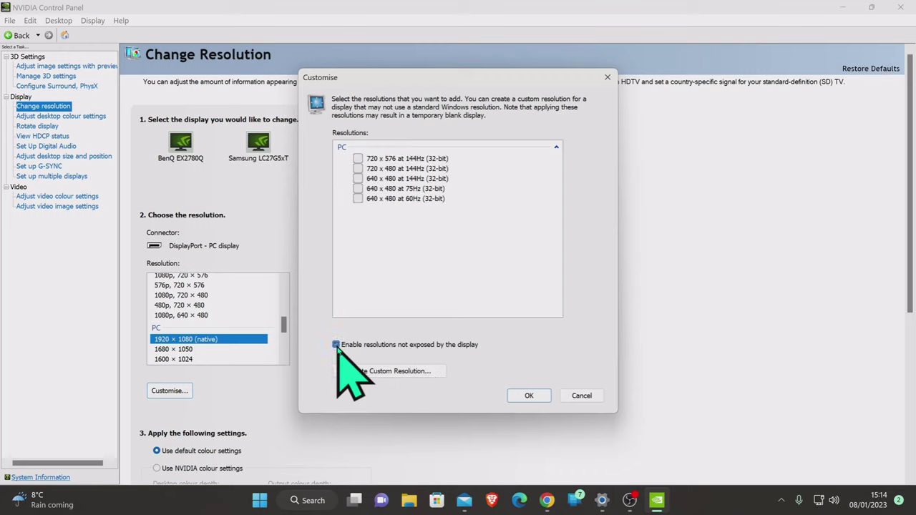
pyautogui.click(527, 396)
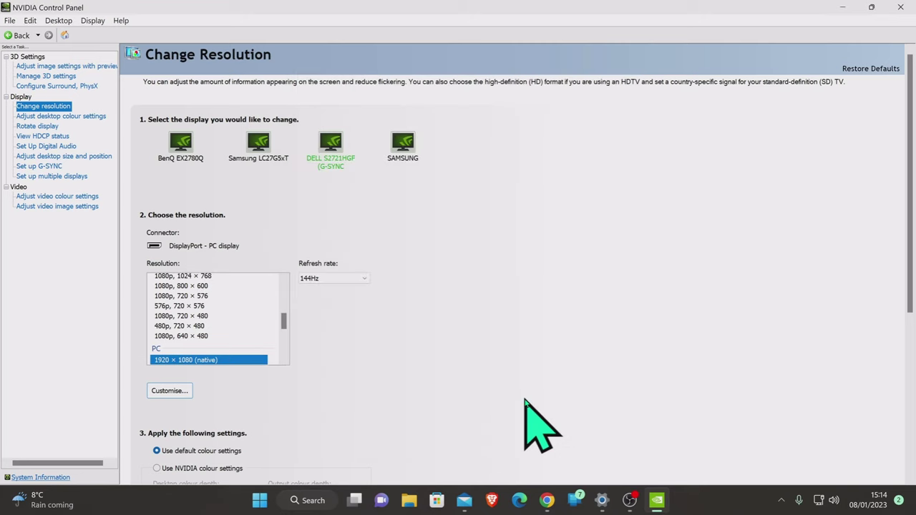
pyautogui.click(168, 391)
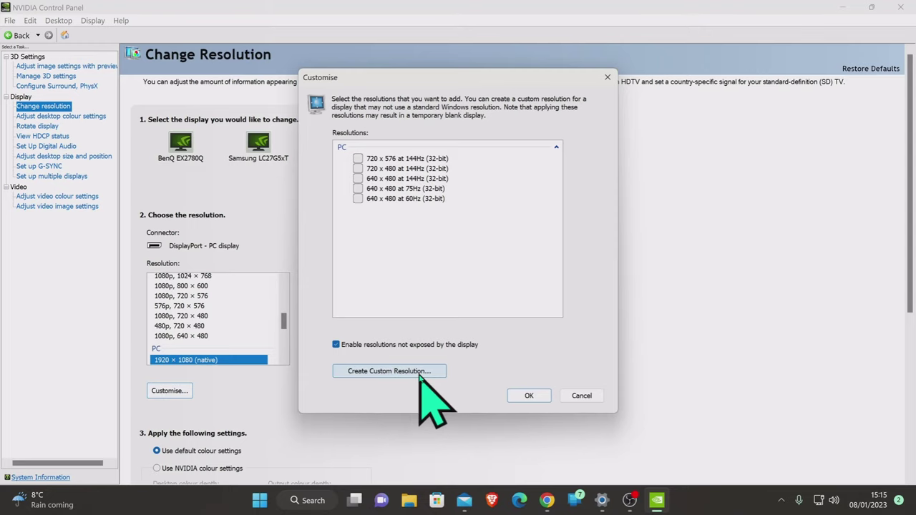
pyautogui.click(582, 395)
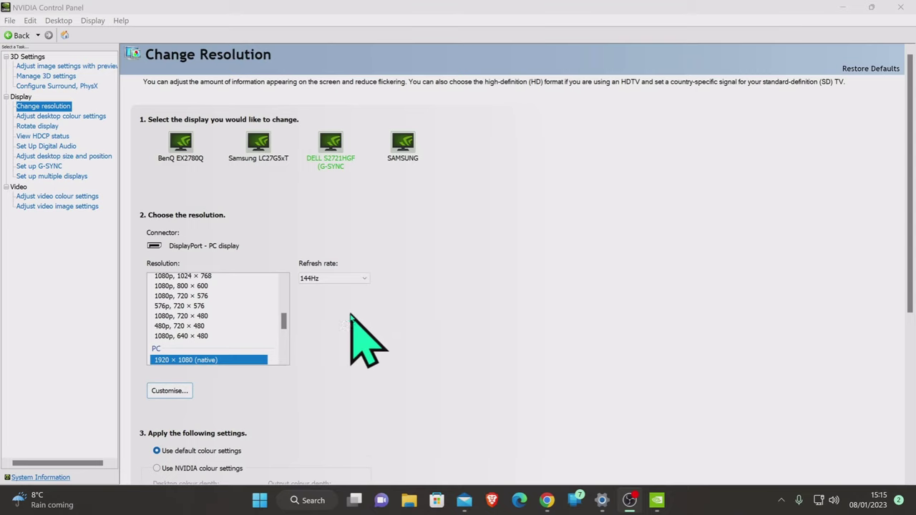
pyautogui.click(170, 392)
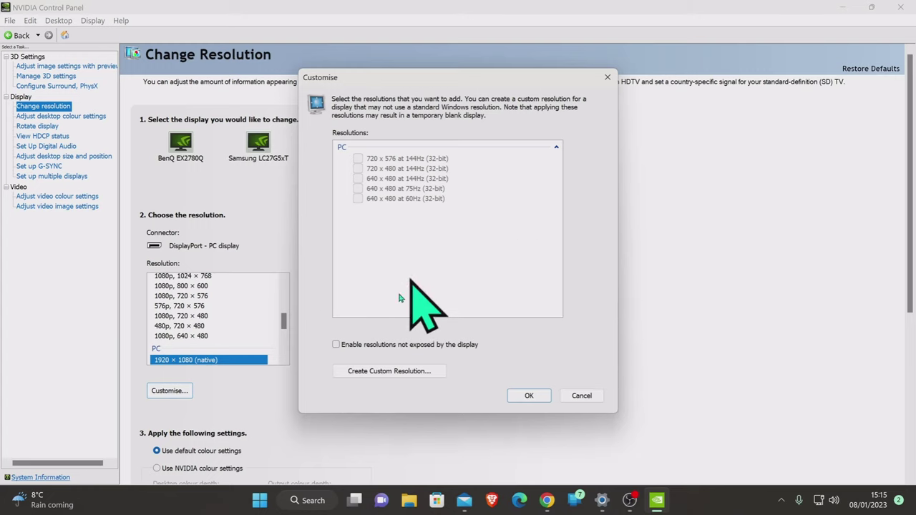
pyautogui.click(336, 344)
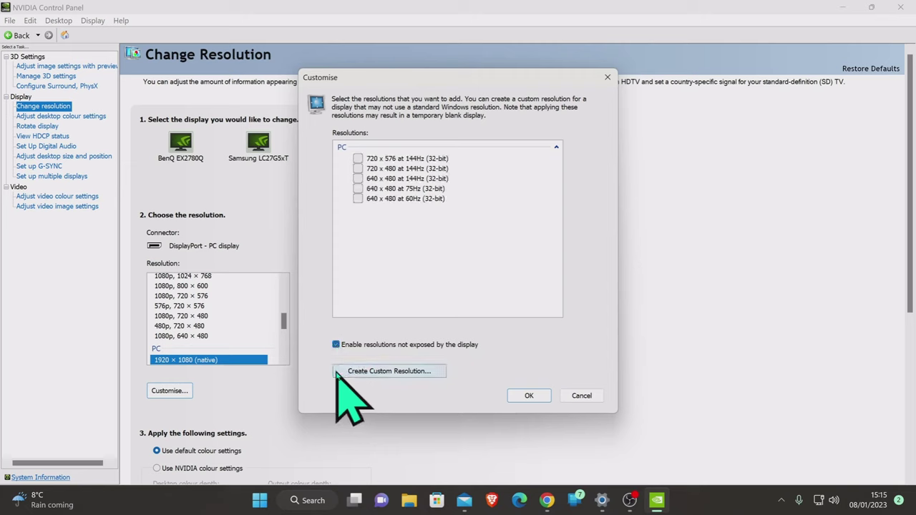
# Create a 2560 × 1440 custom resolution at 144 Hz, test it, and keep it.
pyautogui.click(375, 372)
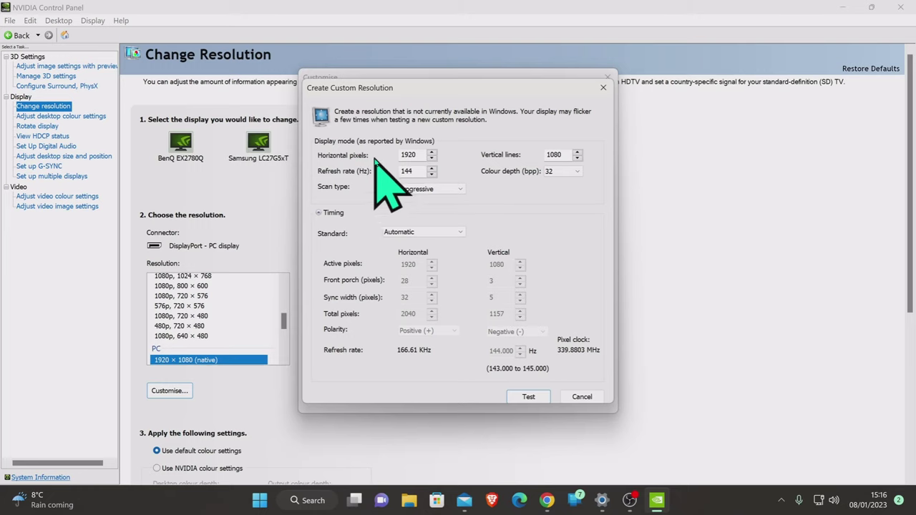
pyautogui.click(418, 155)
pyautogui.click(555, 155)
pyautogui.click(528, 398)
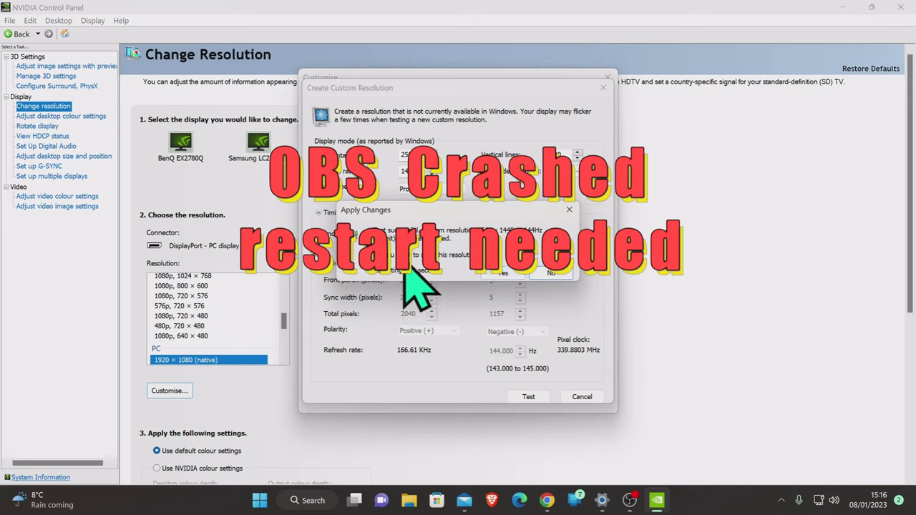
pyautogui.click(500, 273)
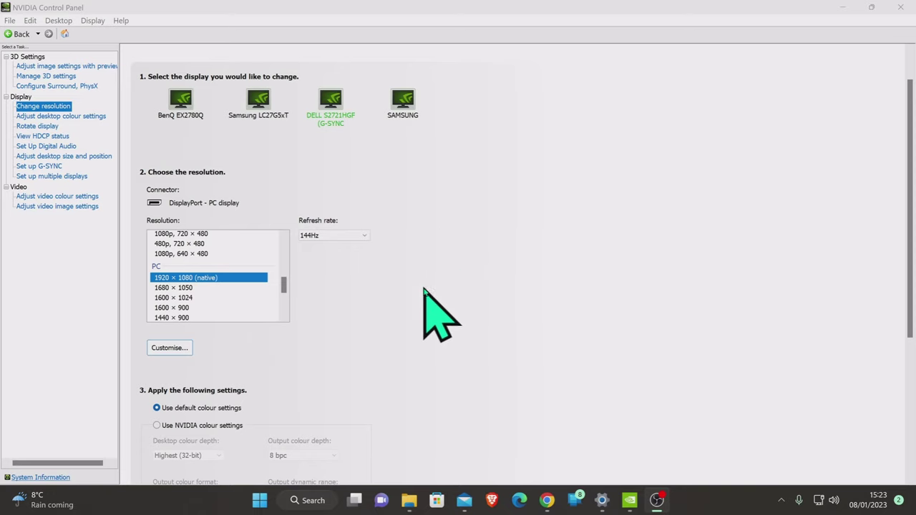
pyautogui.click(170, 355)
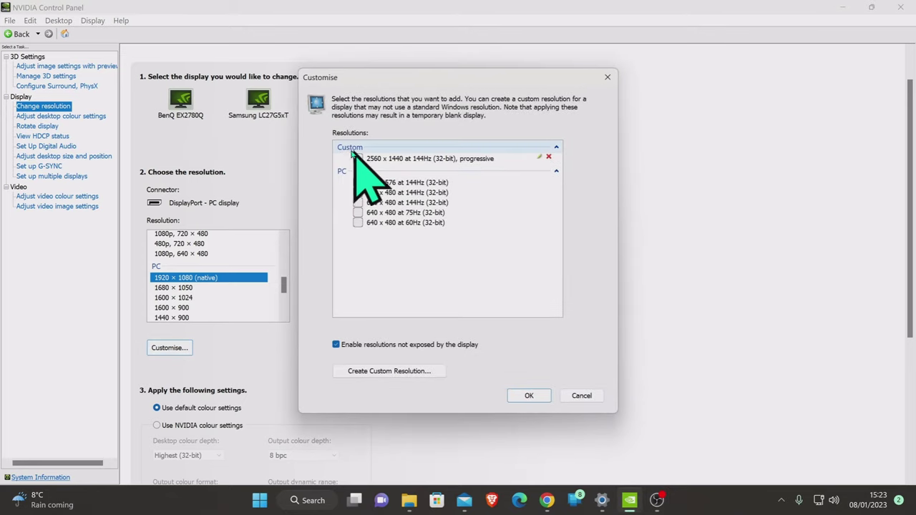
pyautogui.click(357, 159)
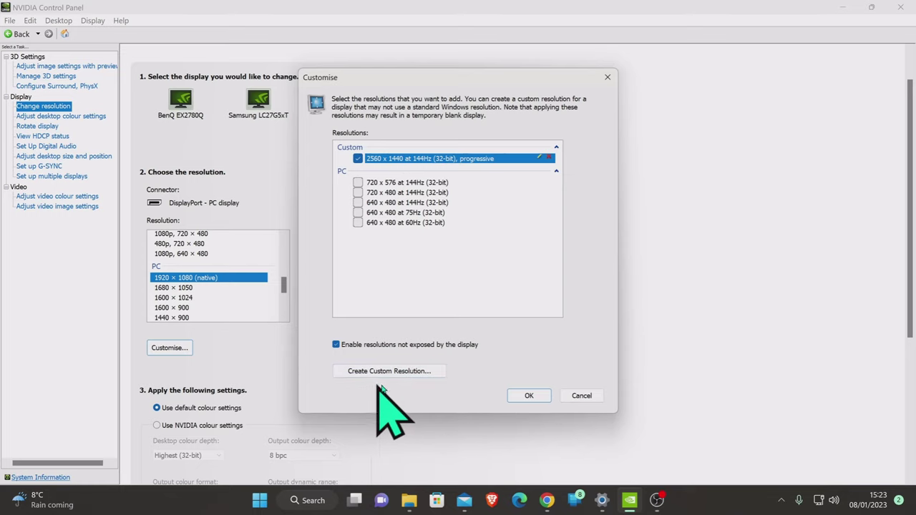
pyautogui.click(529, 398)
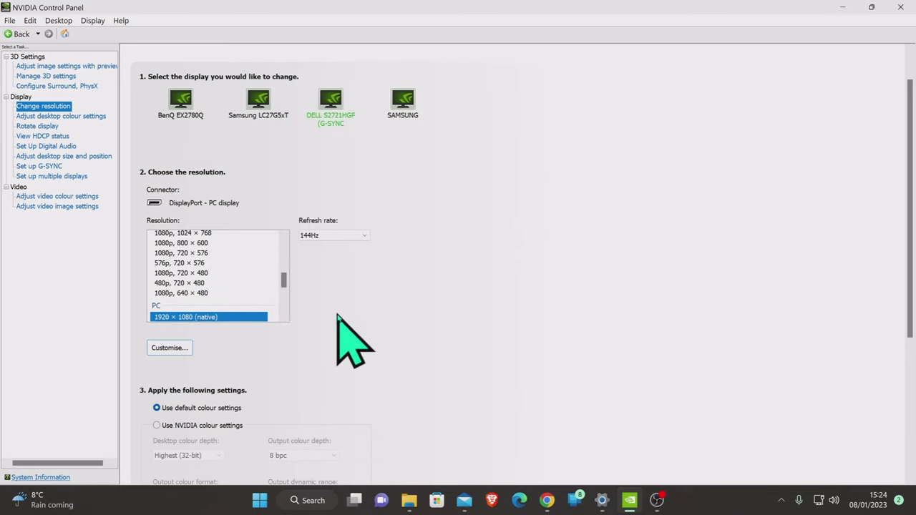
pyautogui.moveTo(283, 282); pyautogui.dragTo(286, 245)
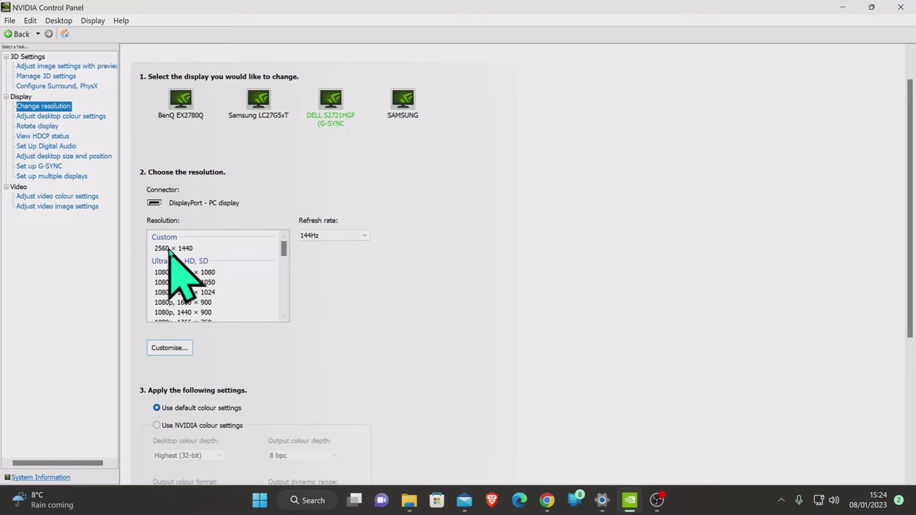
# Apply Custom 2560 × 1440 to the Dell display, keep it, and minimise the panel.
pyautogui.click(172, 248)
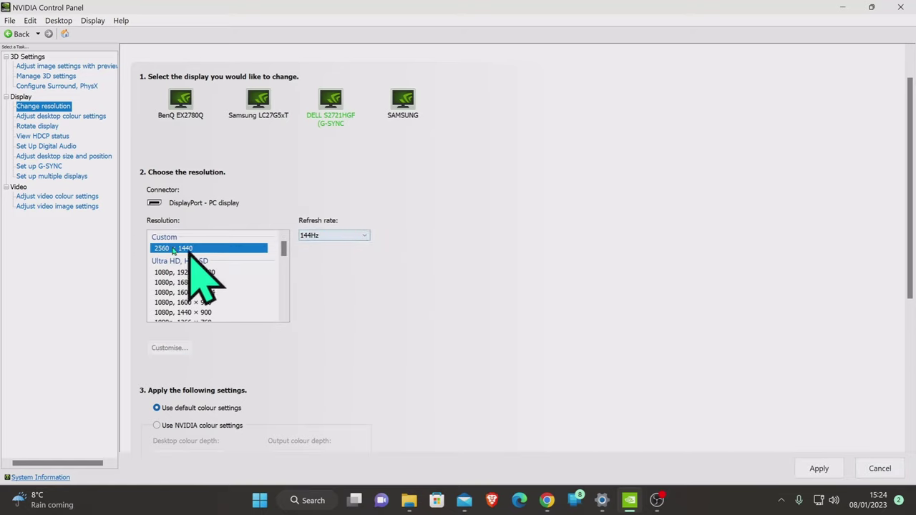
pyautogui.click(817, 470)
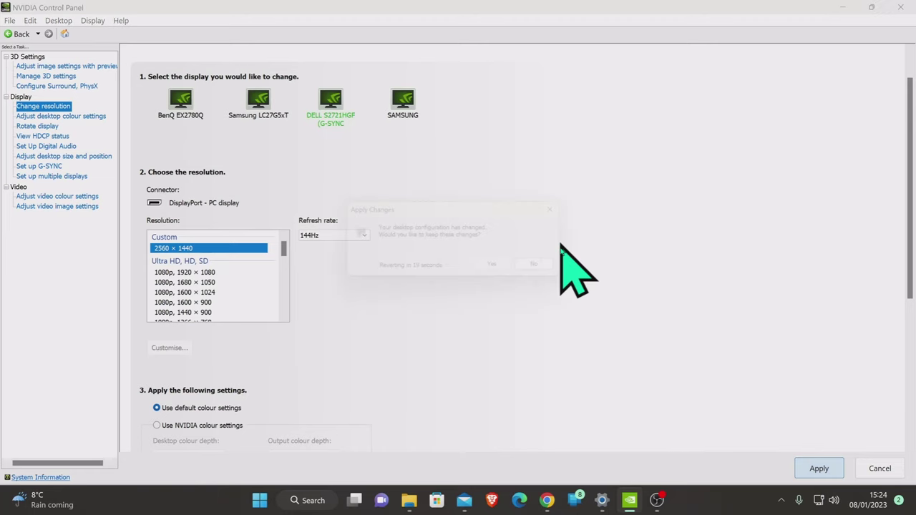
pyautogui.click(502, 270)
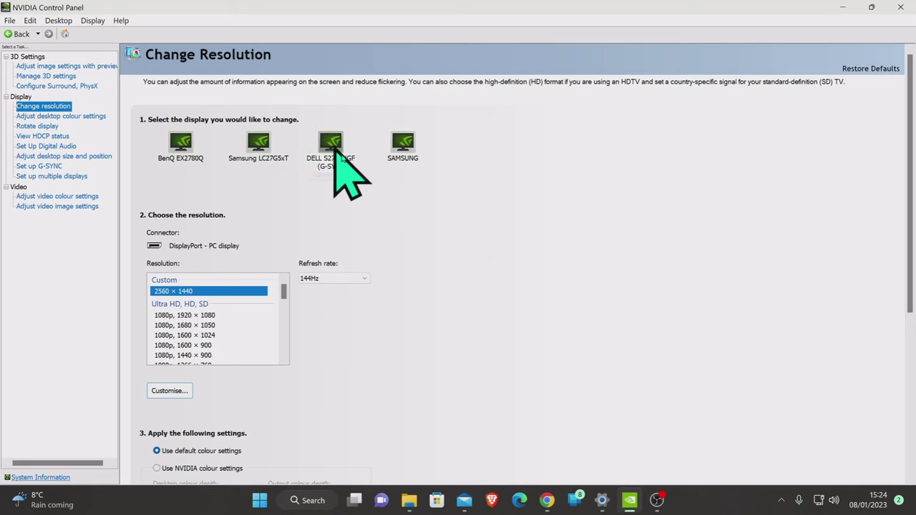
pyautogui.click(842, 9)
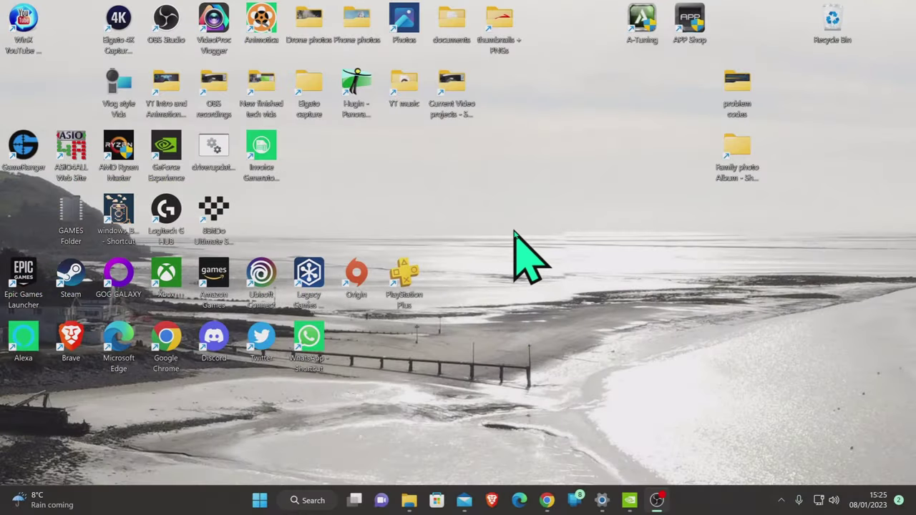
# Confirm in Display settings that display 1 shows 2560 × 1440, then minimise Settings.
pyautogui.rightClick(514, 232)
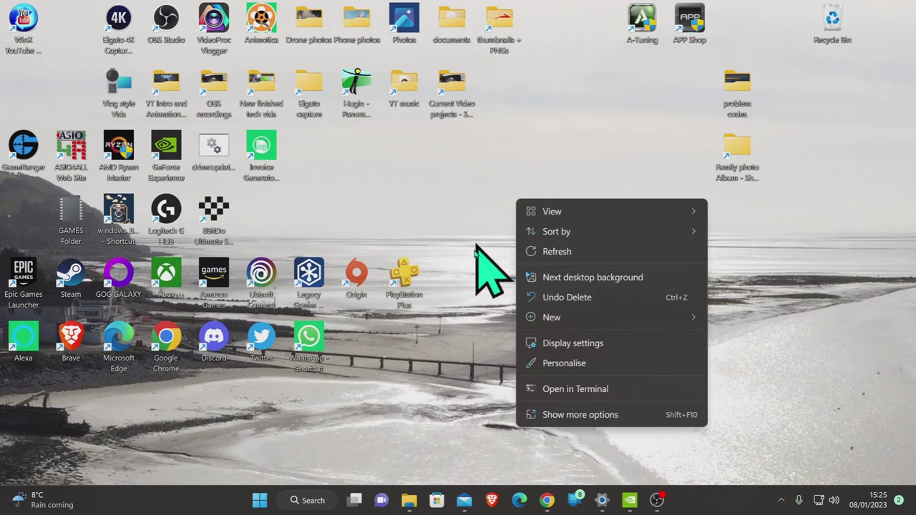
pyautogui.rightClick(484, 214)
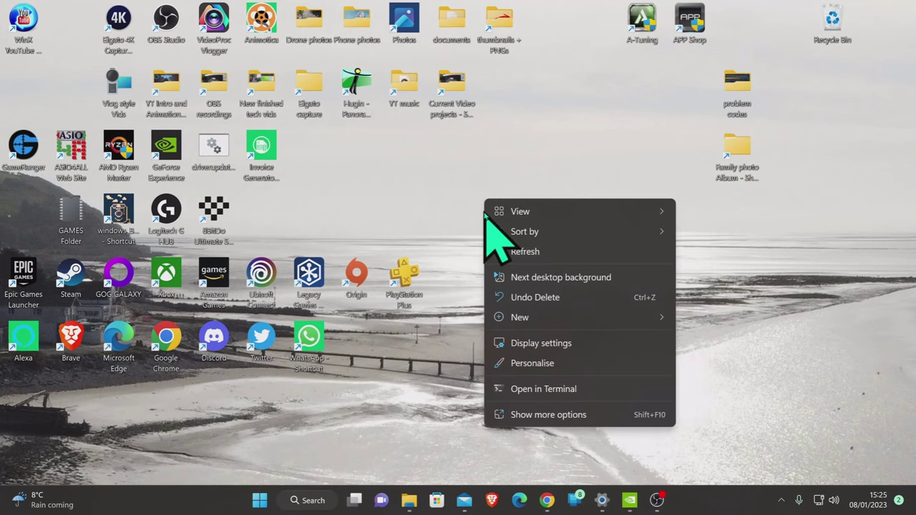
pyautogui.click(542, 344)
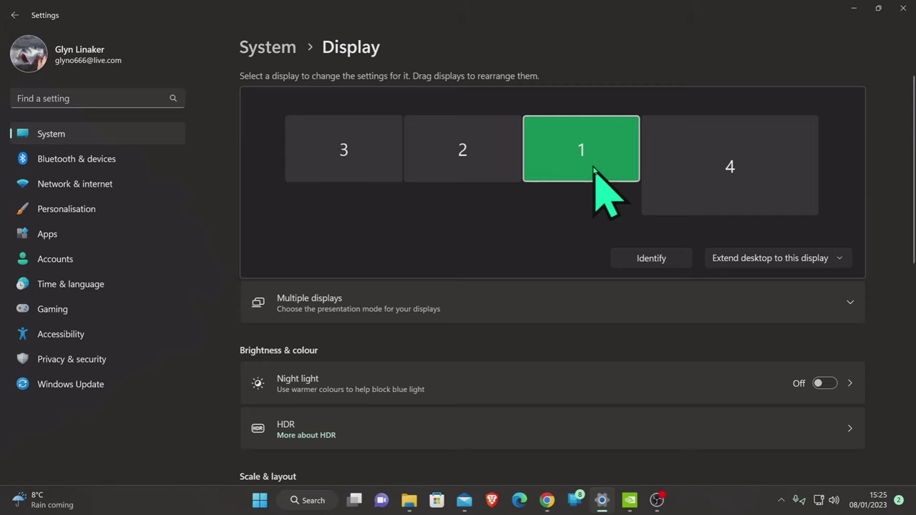
pyautogui.scroll(-5, 675, 236)
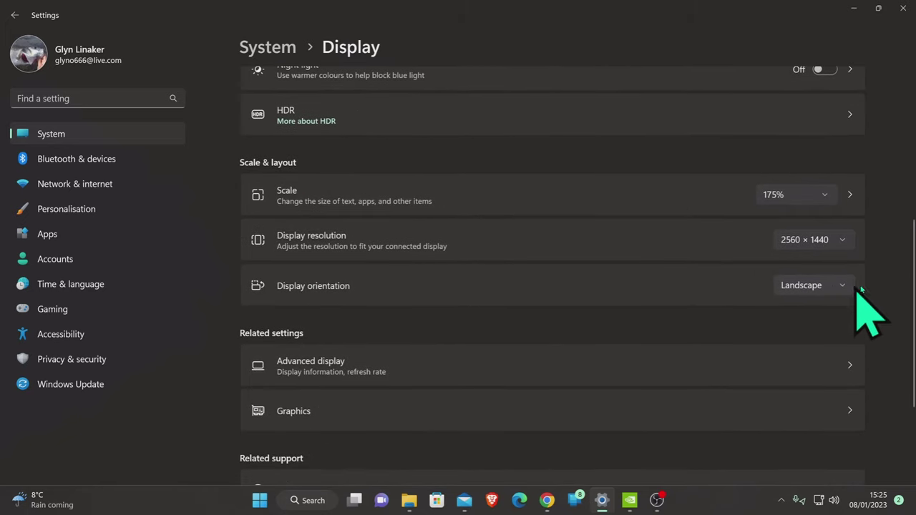
pyautogui.click(841, 240)
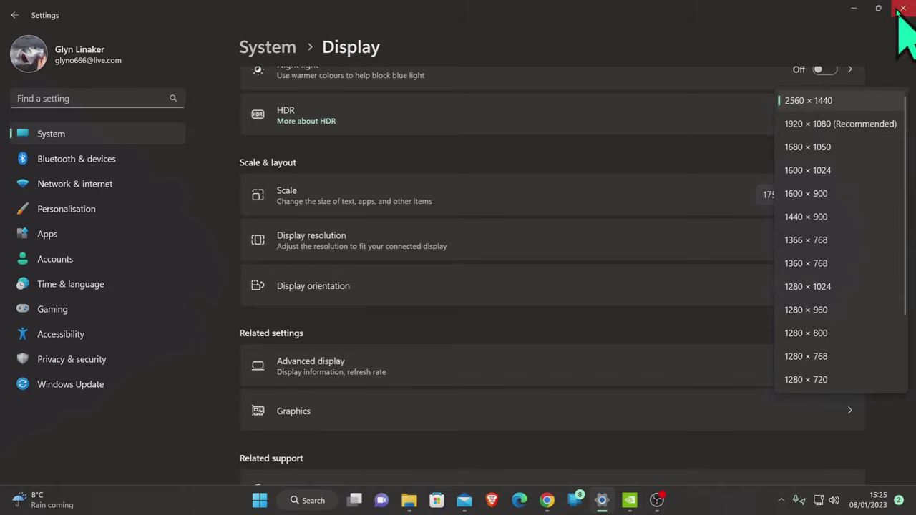
pyautogui.click(855, 10)
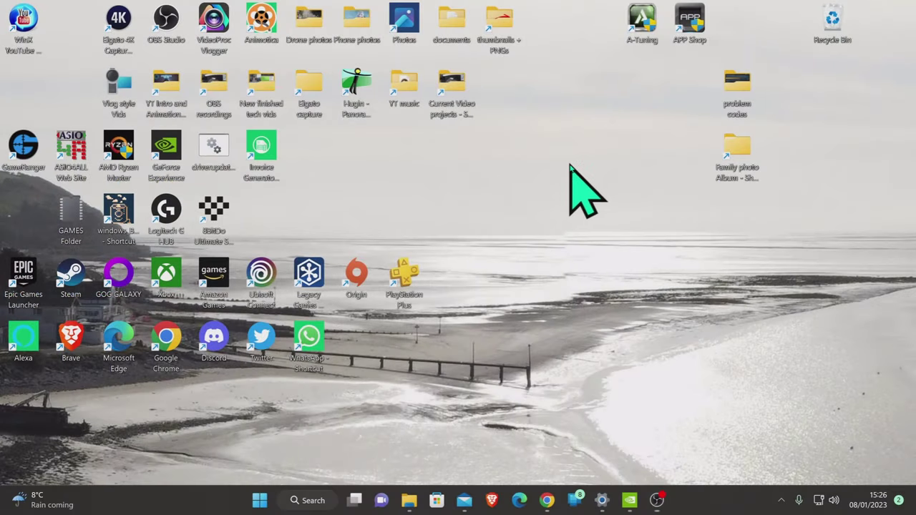
# Open Windows Display settings with display 4 selected.
pyautogui.rightClick(193, 234)
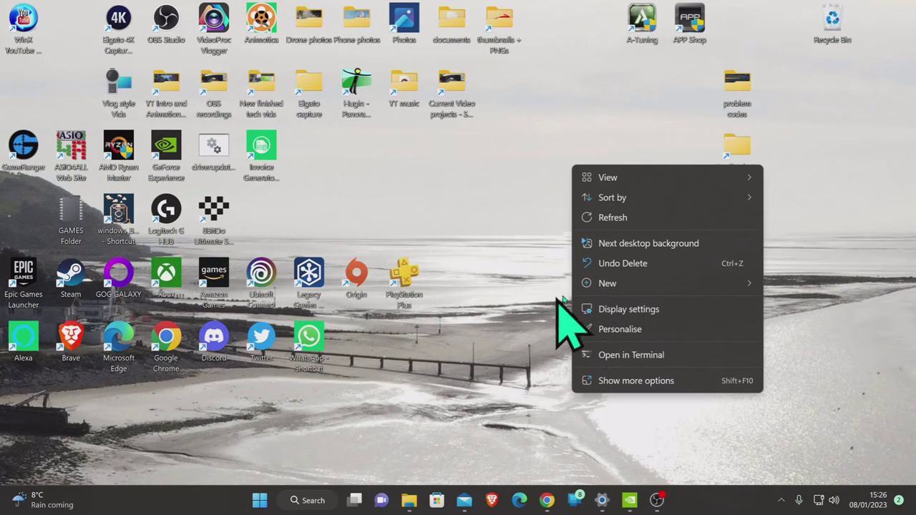
pyautogui.click(644, 309)
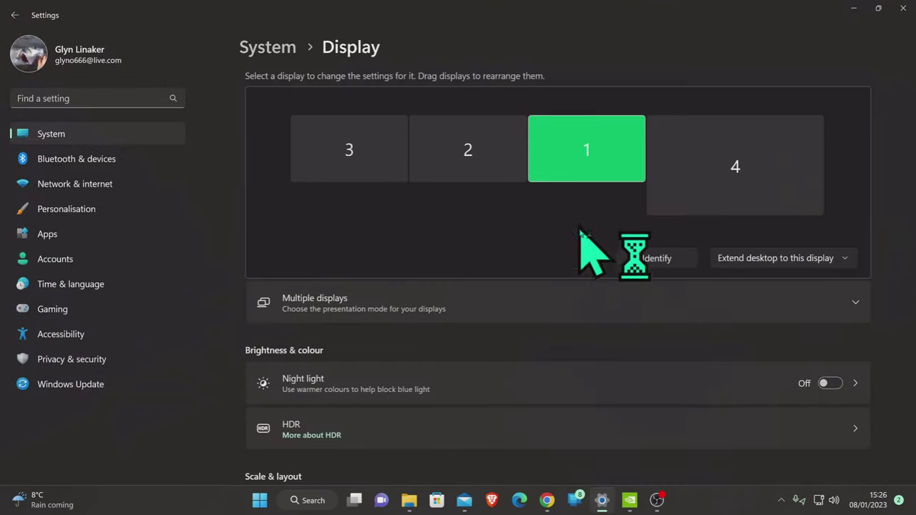
pyautogui.click(697, 204)
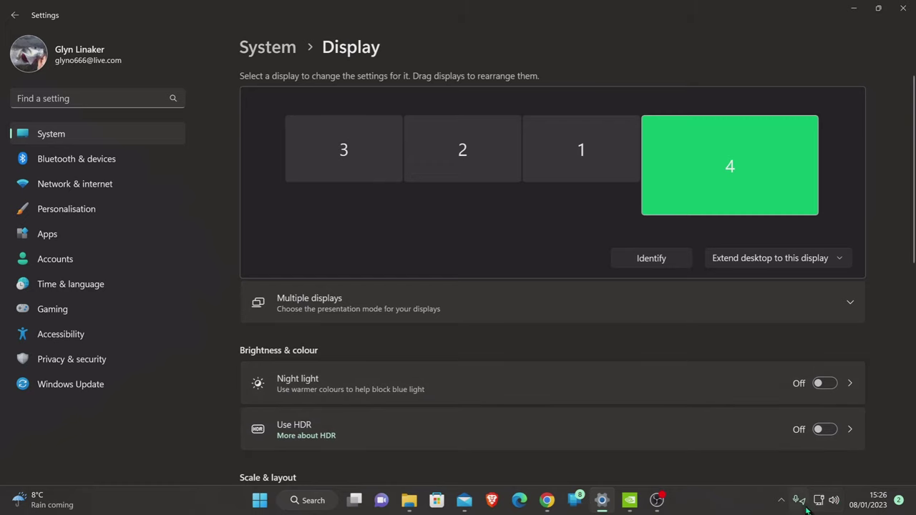
# Set display 4 to 2560 × 1440, keep the change, and minimise Settings.
pyautogui.scroll(-5, 698, 204)
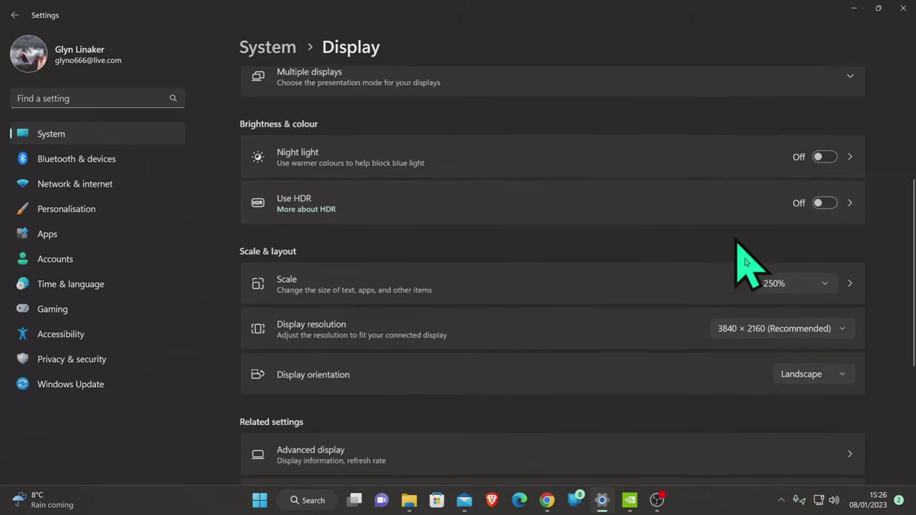
pyautogui.click(841, 303)
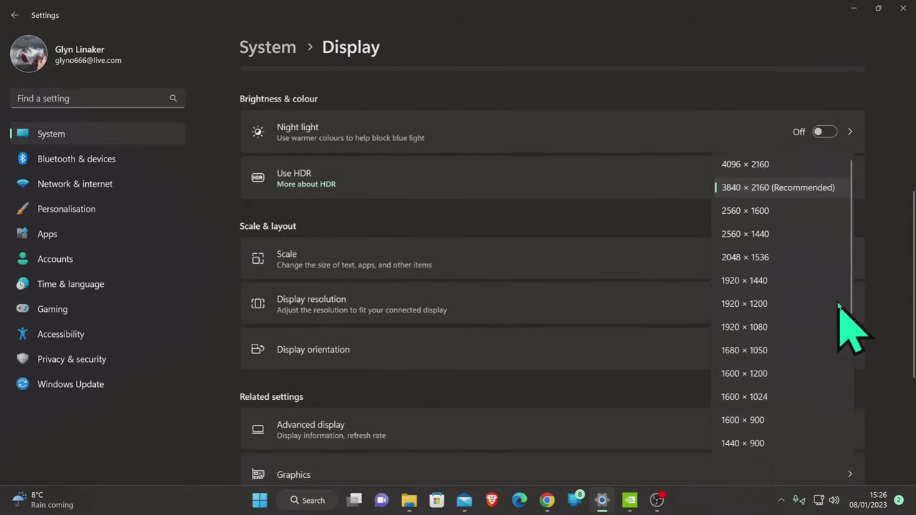
pyautogui.click(769, 236)
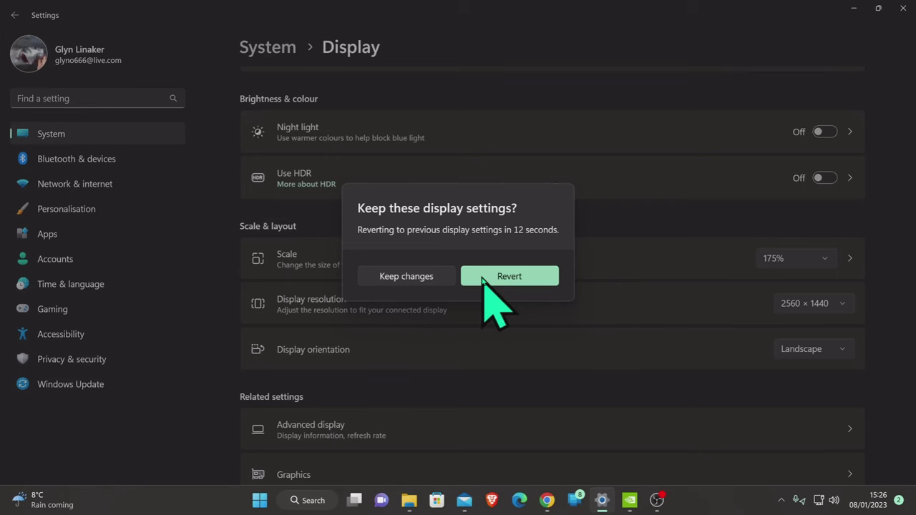
pyautogui.click(402, 275)
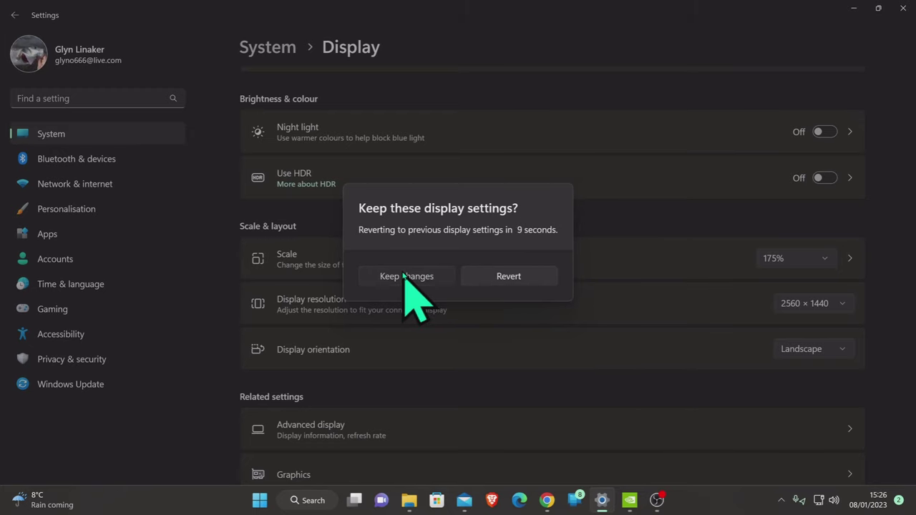
pyautogui.click(466, 274)
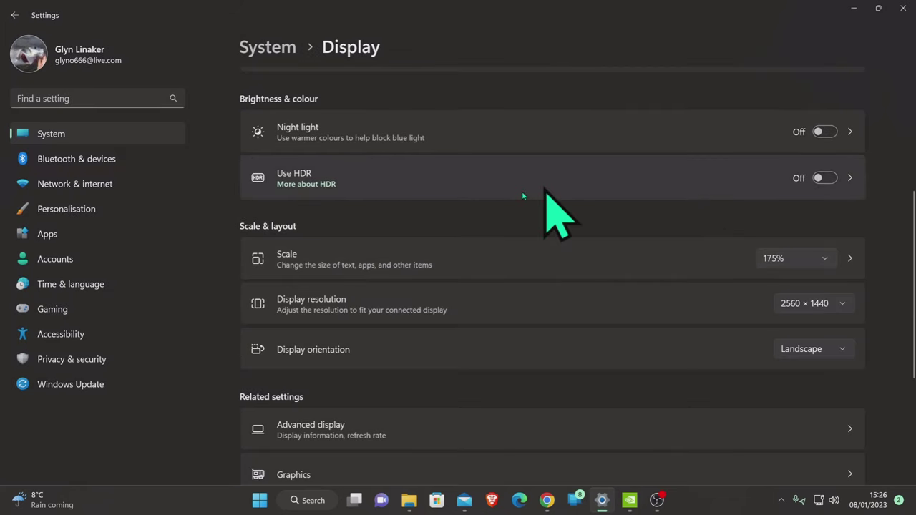
pyautogui.click(855, 9)
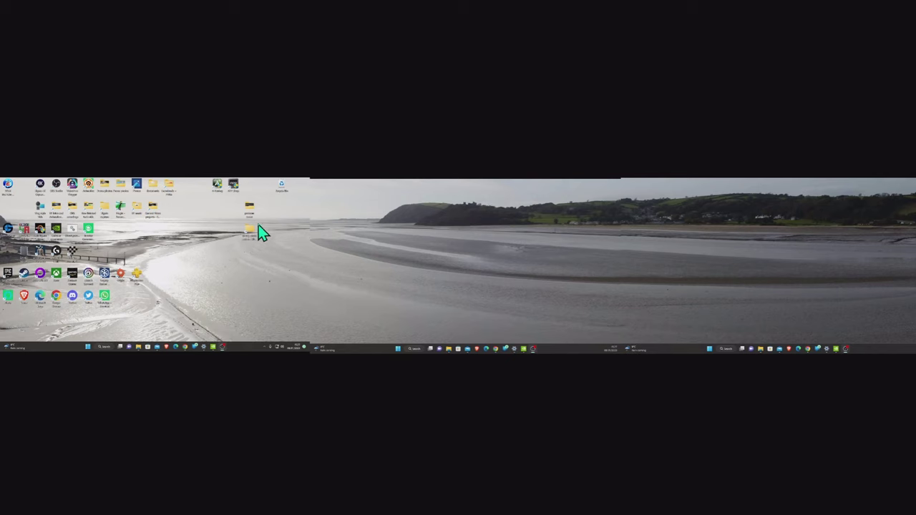
# Drag the folder icon across the desktop and drop it in a lower position.
pyautogui.moveTo(250, 236); pyautogui.dragTo(303, 240)
pyautogui.moveTo(328, 194); pyautogui.dragTo(335, 227)
pyautogui.moveTo(284, 241); pyautogui.dragTo(319, 244)
pyautogui.moveTo(246, 228); pyautogui.dragTo(245, 229)
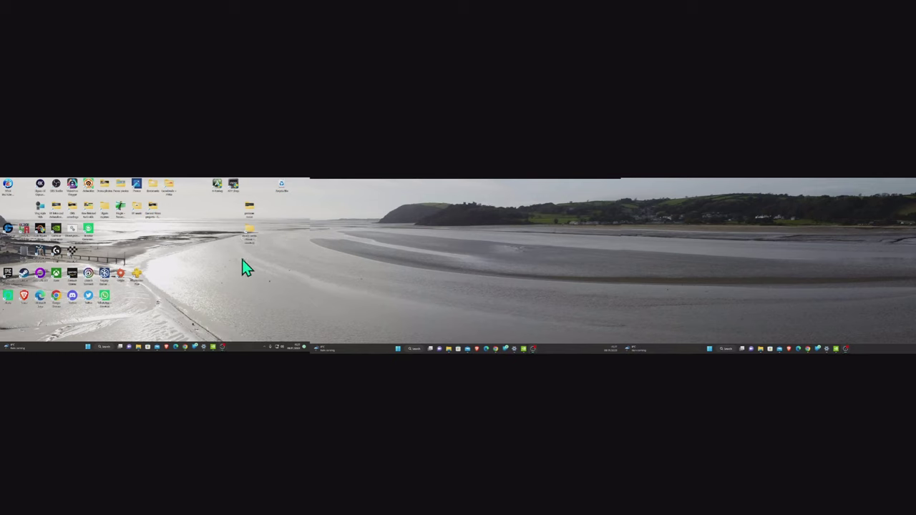